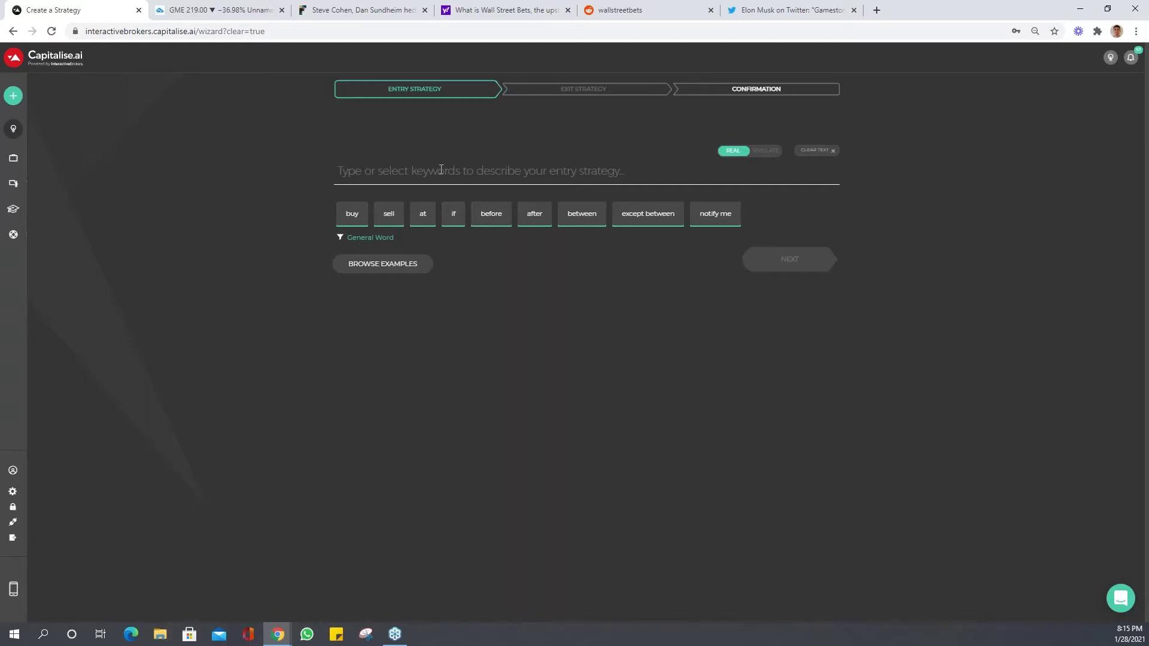
Start the entry condition with 'If AAPL RSI' using 14 bars of 15-minute closing prices
type("If apple")
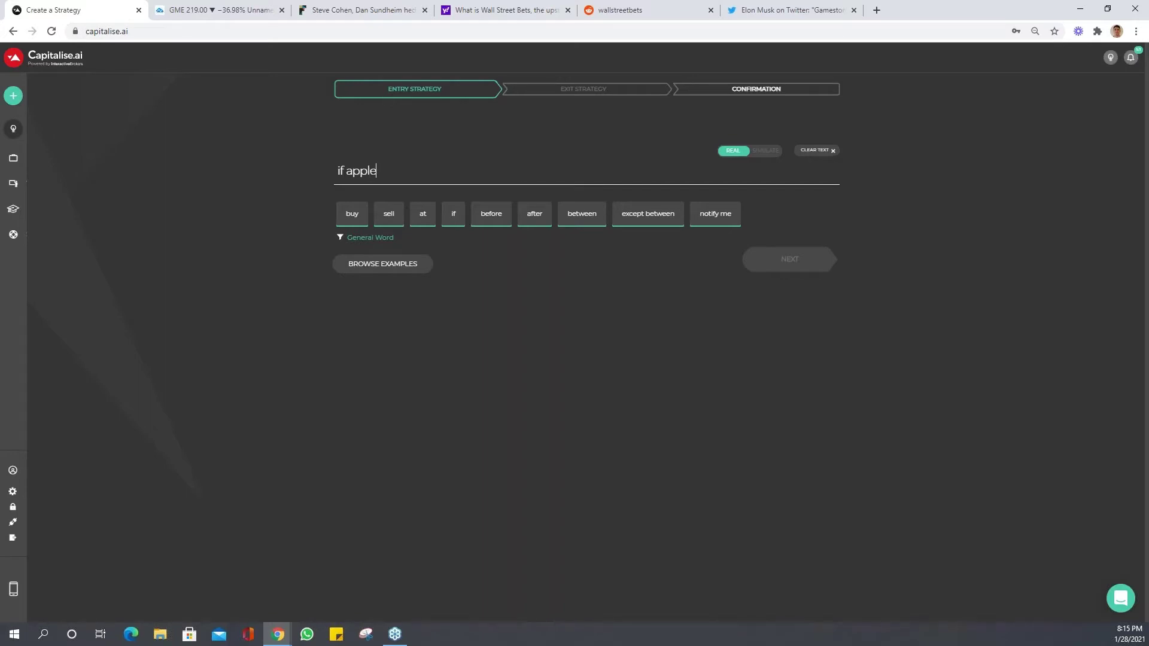
key("Tab")
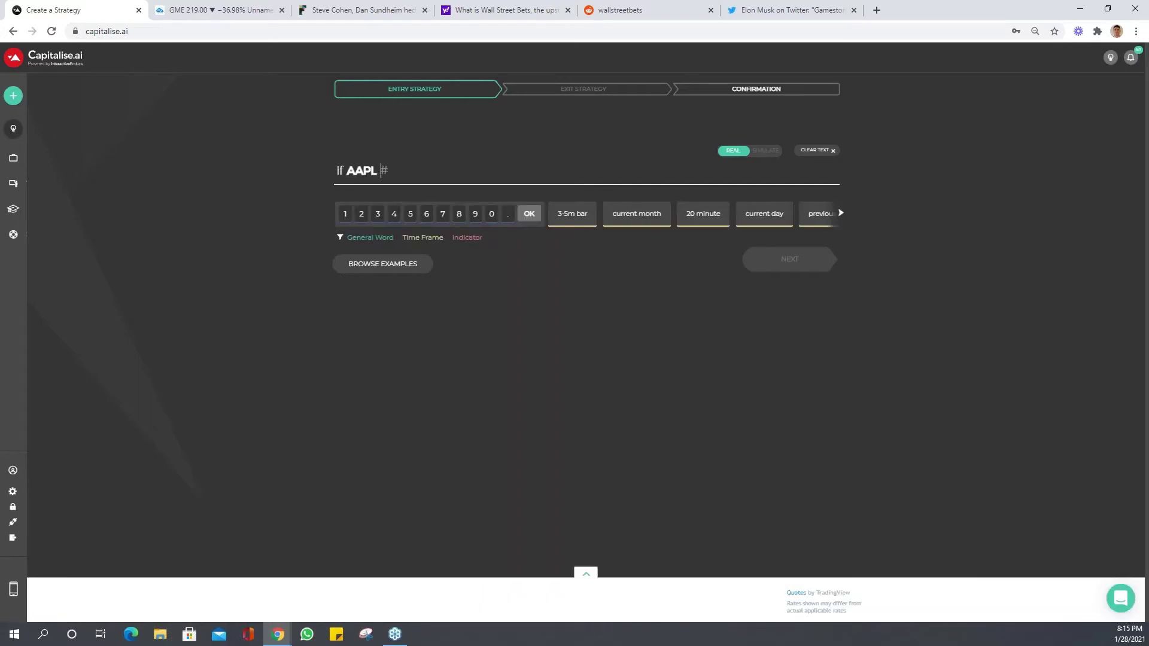
type("RSI")
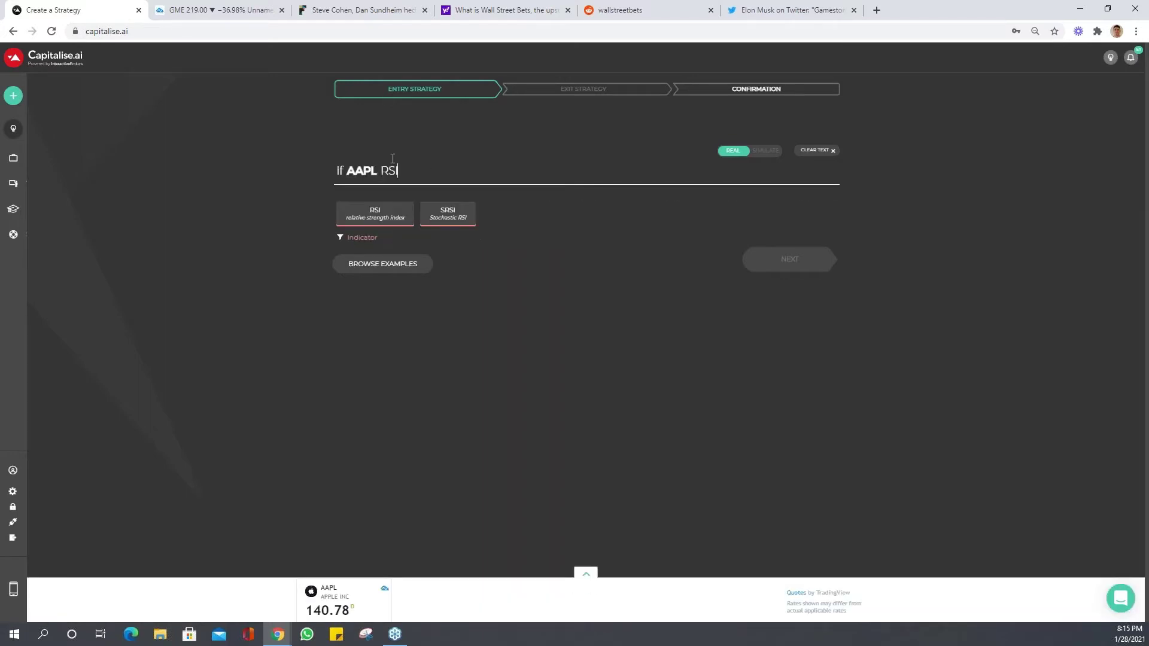
left_click(375, 212)
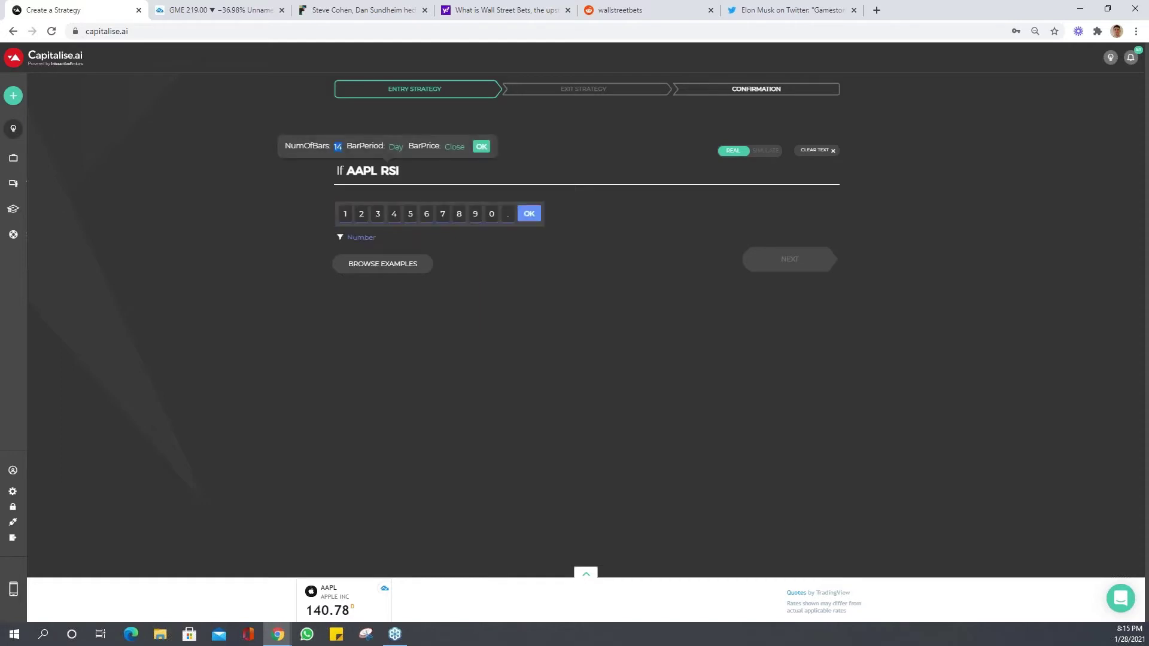
left_click(397, 147)
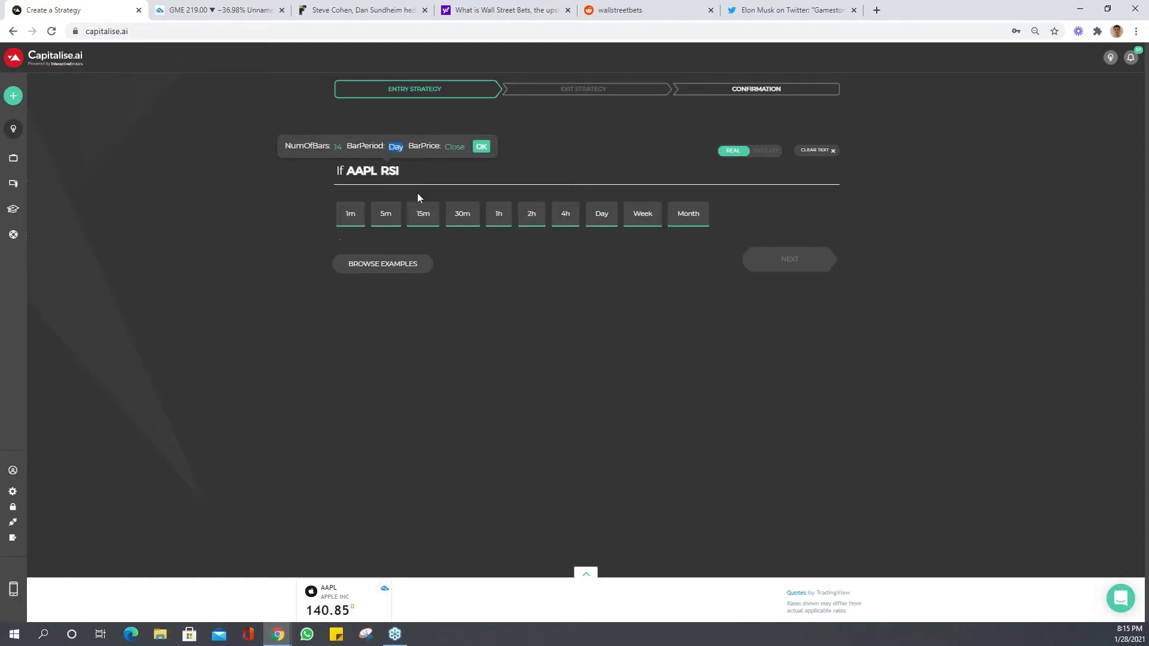
left_click(425, 215)
left_click(480, 148)
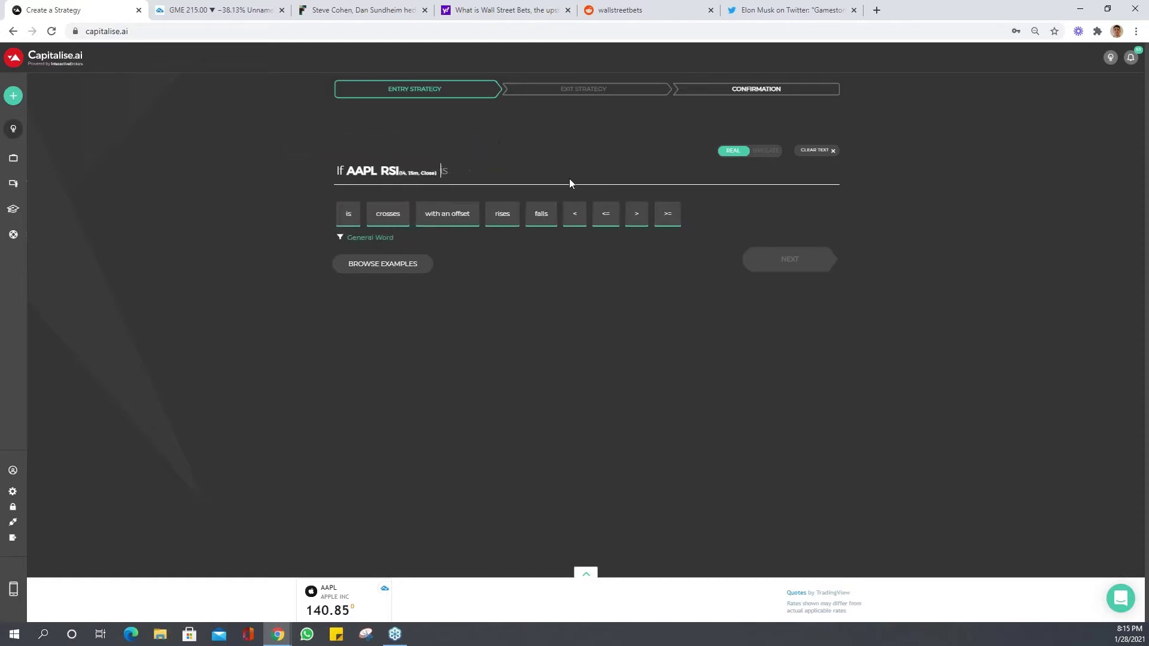
Add 'crosses below AAPL SRSI' with D cleared and a 15m bar period (14, 1, Fast, 15m, 14, Close)
type("crosses below ")
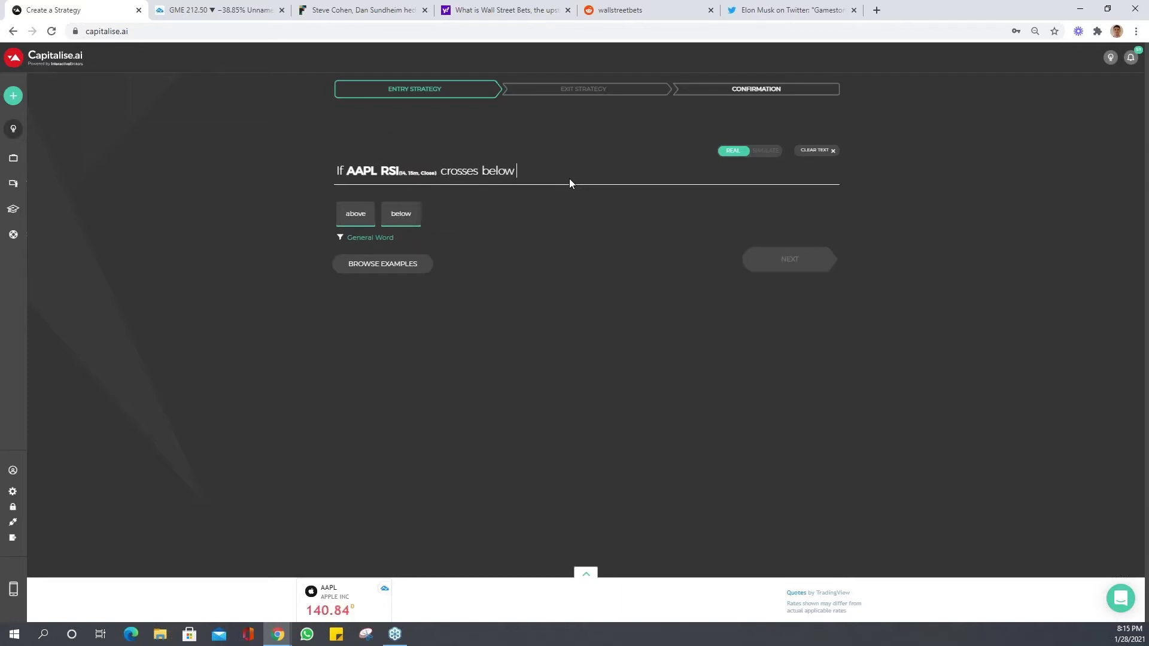
type("apple")
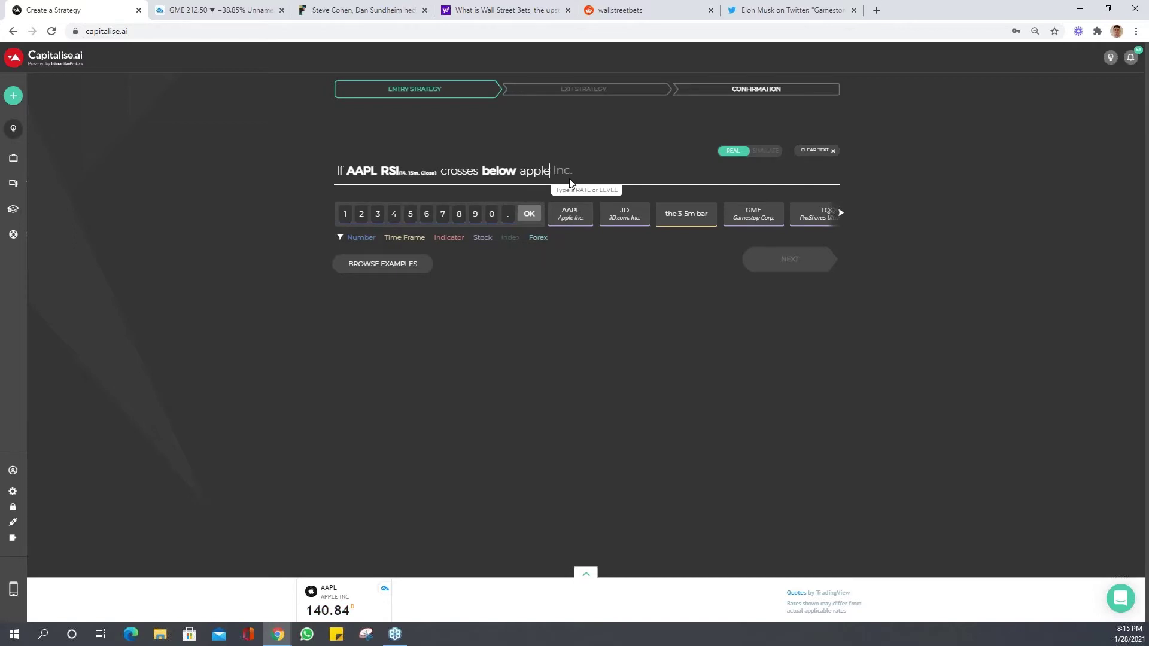
key("Return")
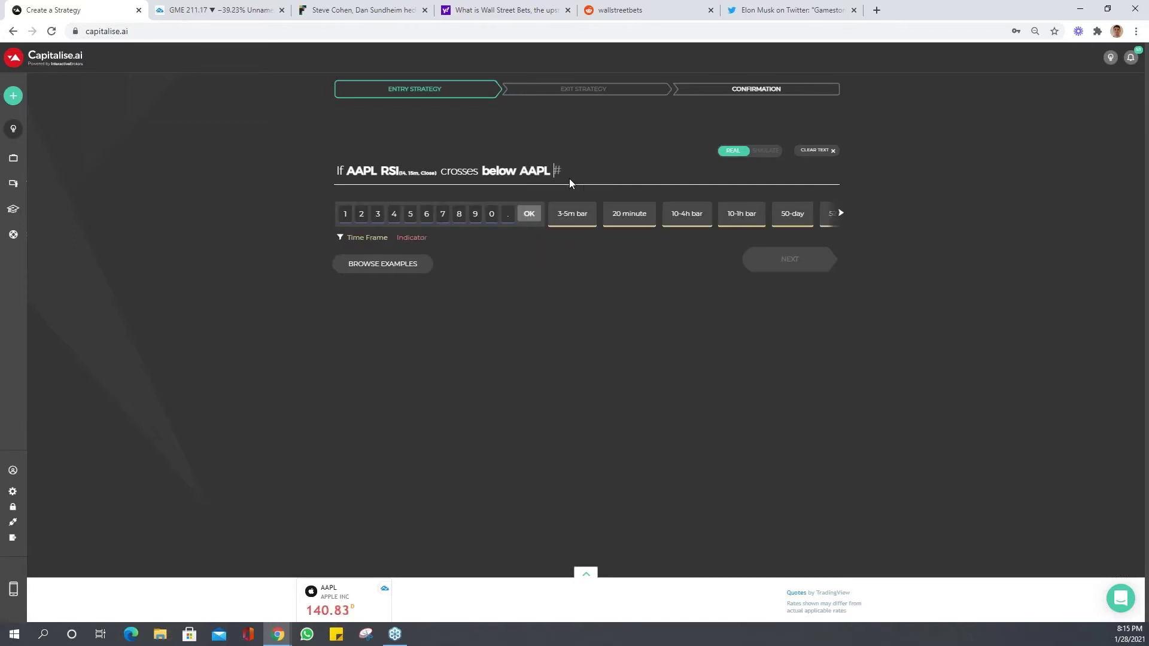
type("SRSI")
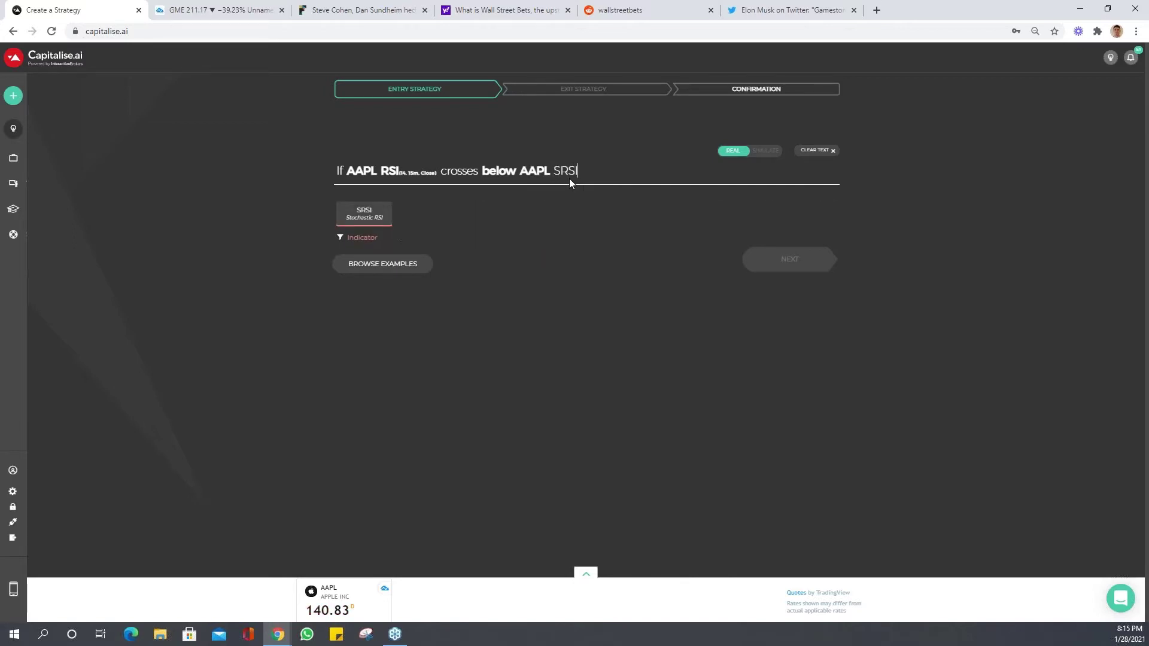
left_click(363, 213)
left_click(455, 147)
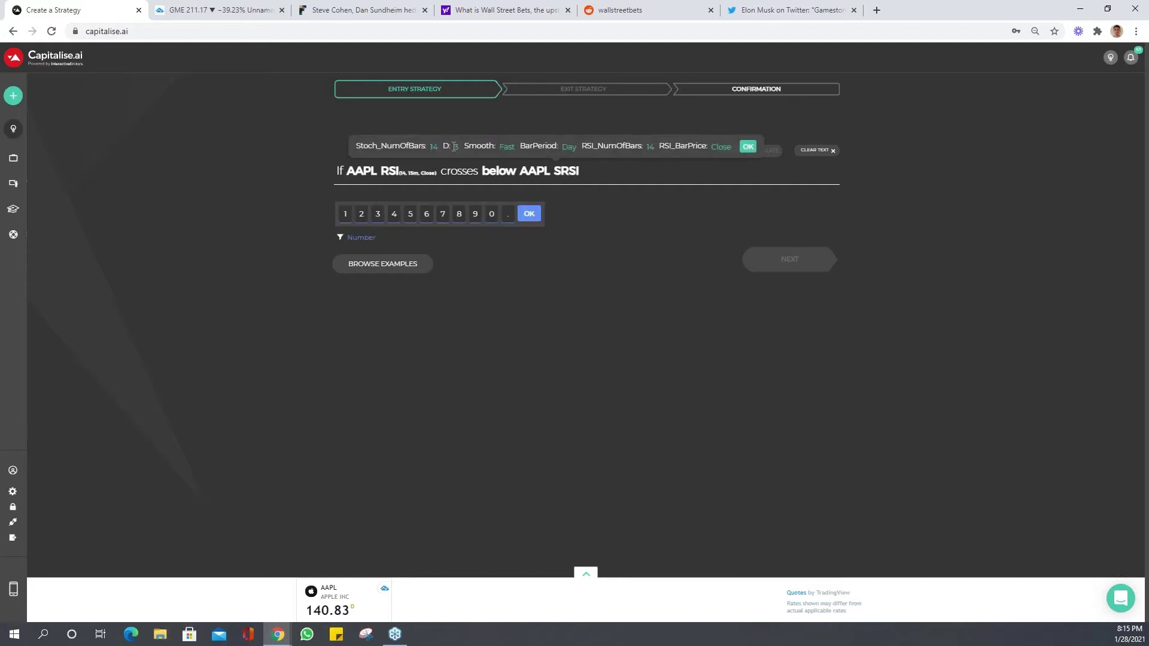
key("BackSpace")
left_click(574, 148)
left_click(429, 226)
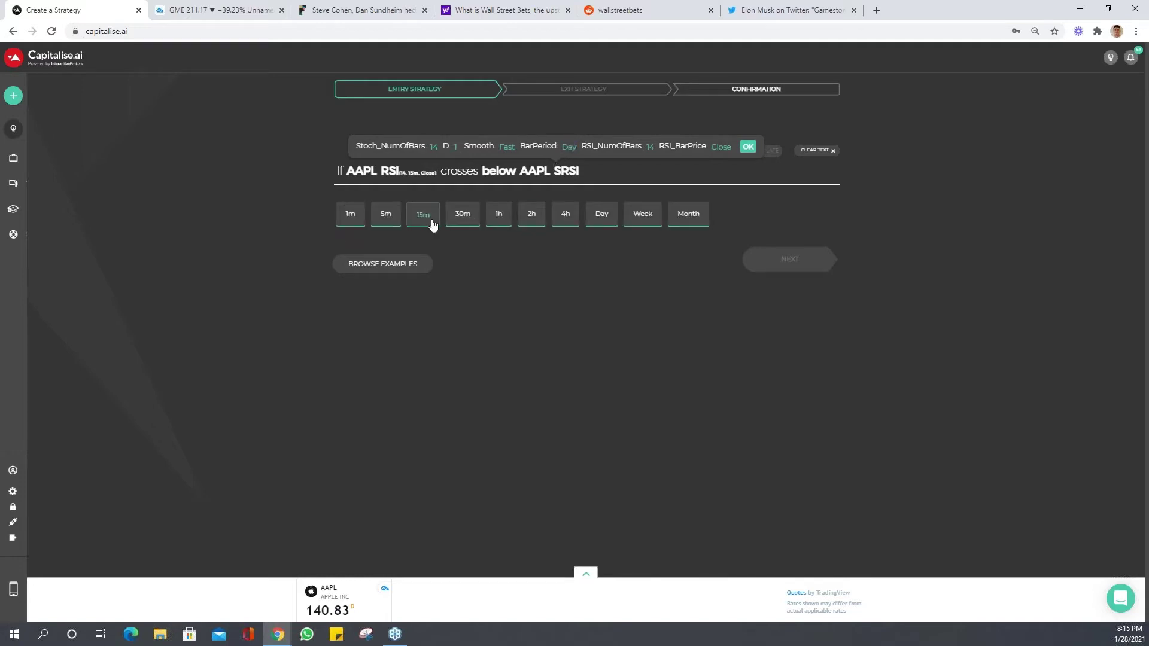
left_click(747, 147)
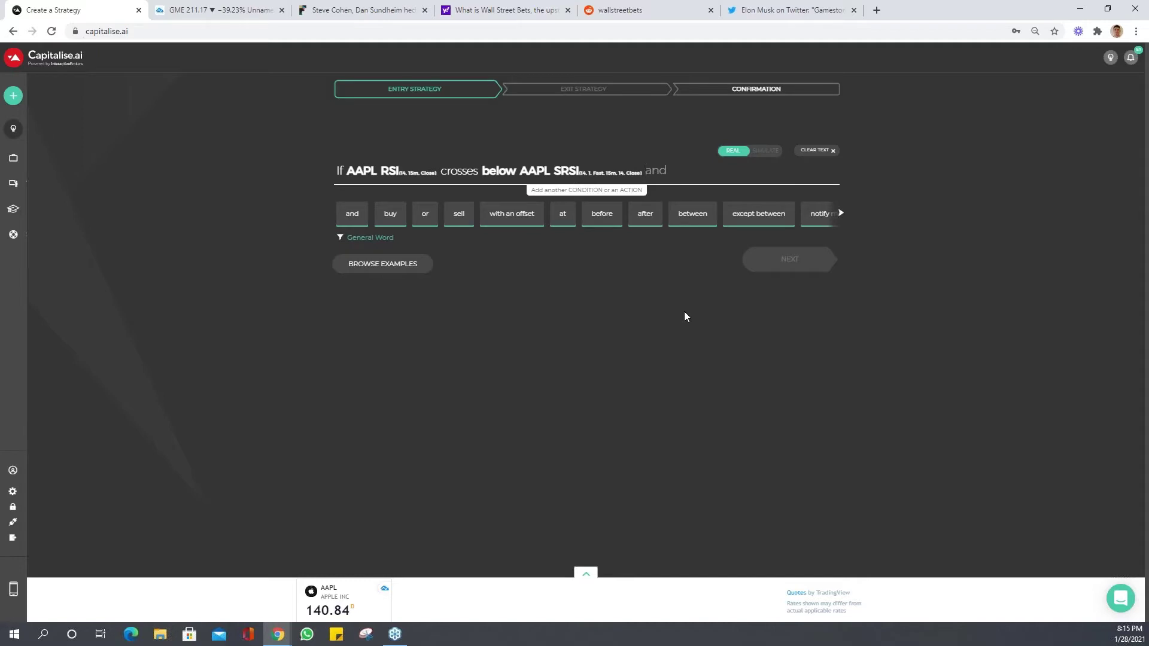
Add the action 'then buy 10,000 USD WORTH of AAPL' to the entry strategy
type("then buy 10,000")
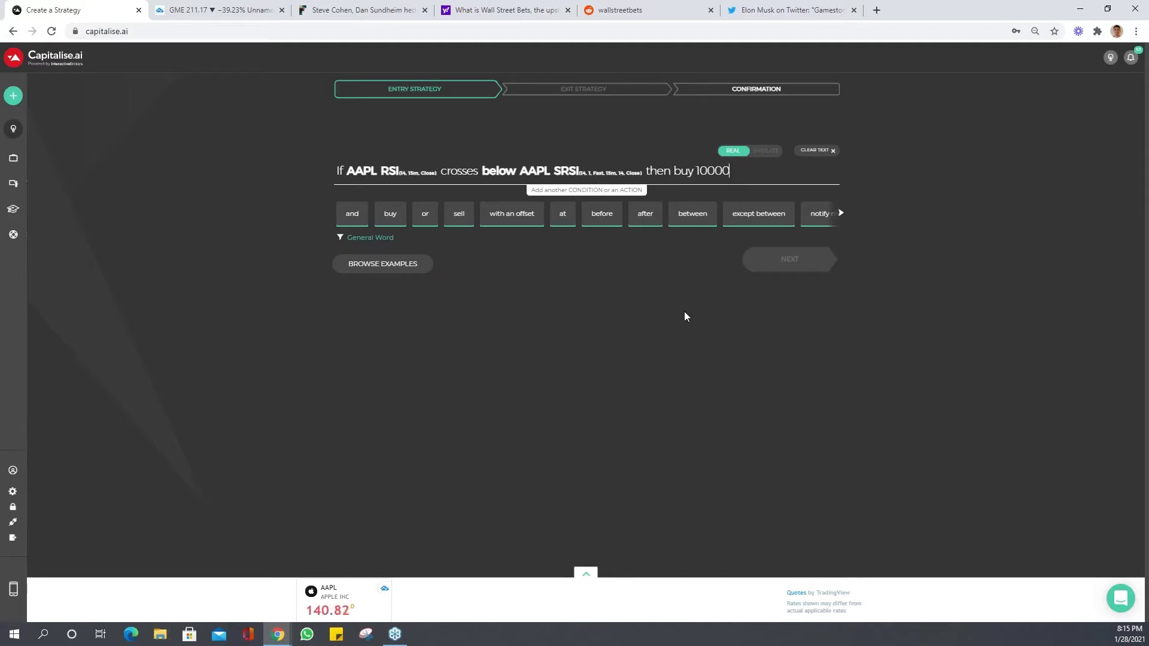
type(" USD")
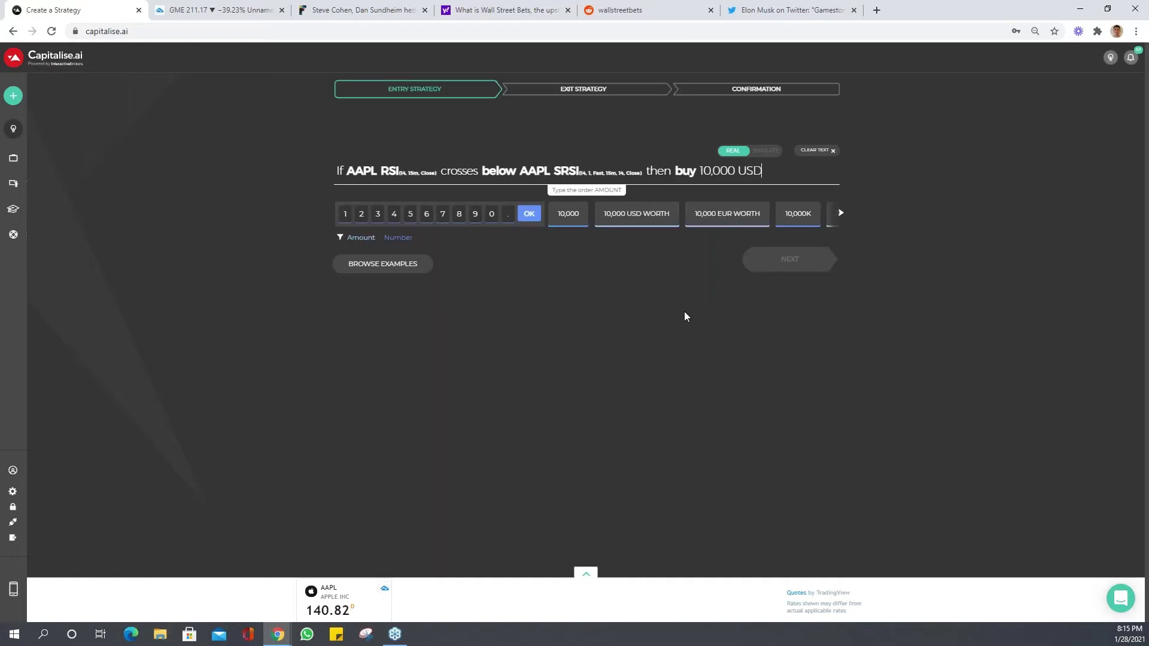
key("Tab")
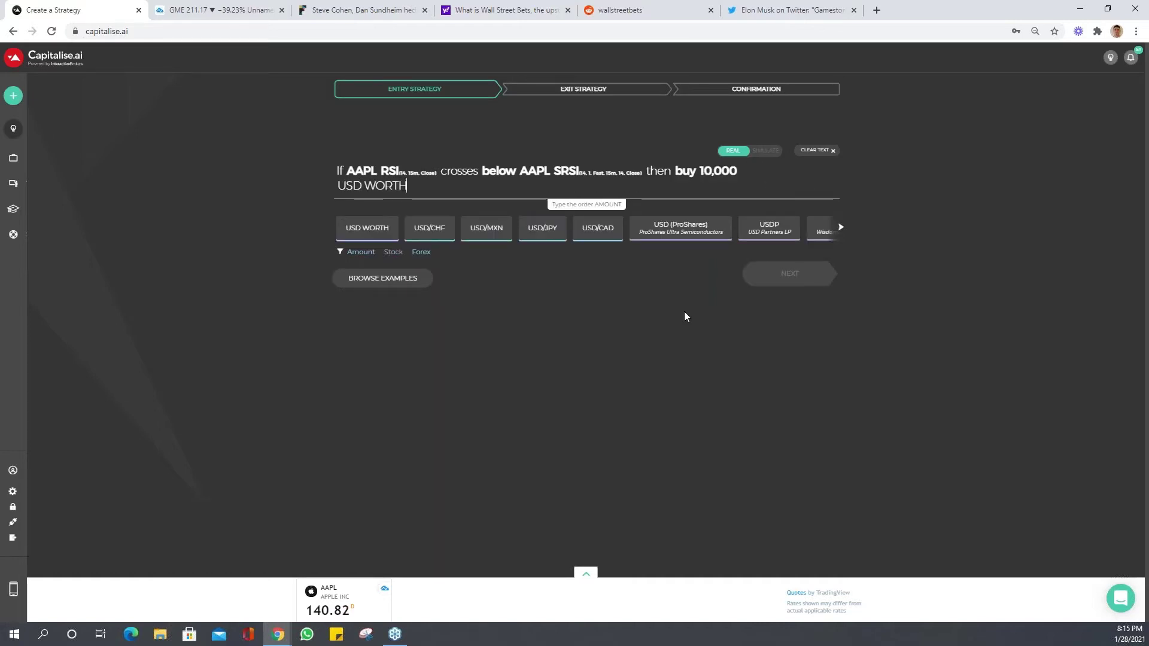
key("Tab")
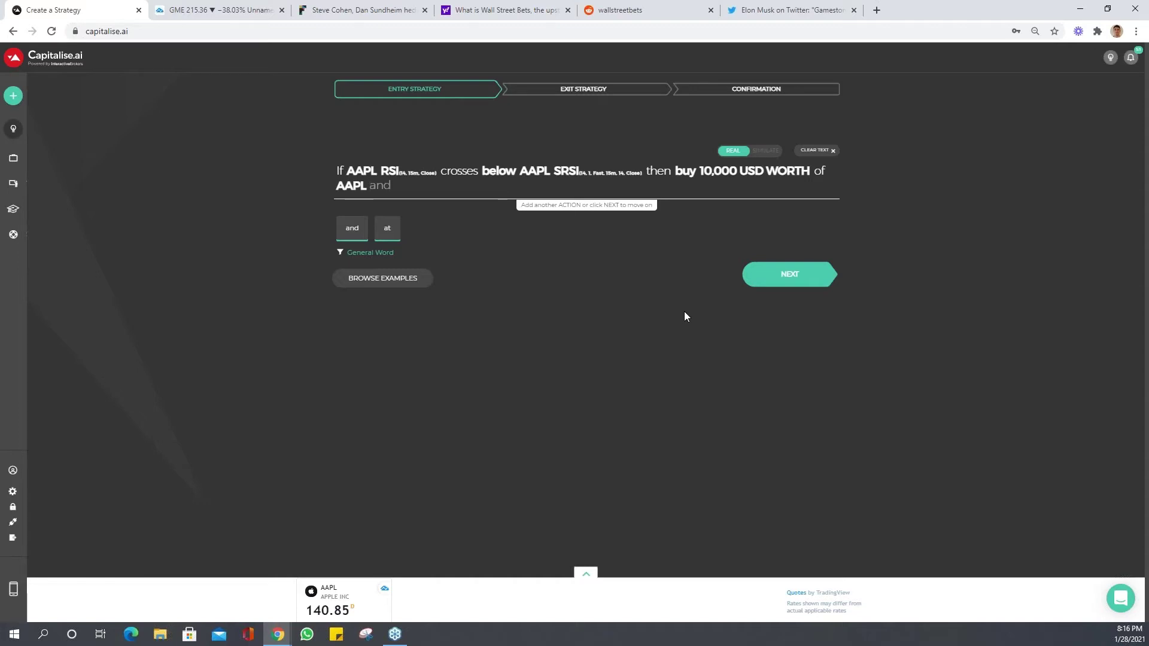
Set the exit to 'close position at trailing stop of 1%' and proceed to confirmation
left_click(787, 276)
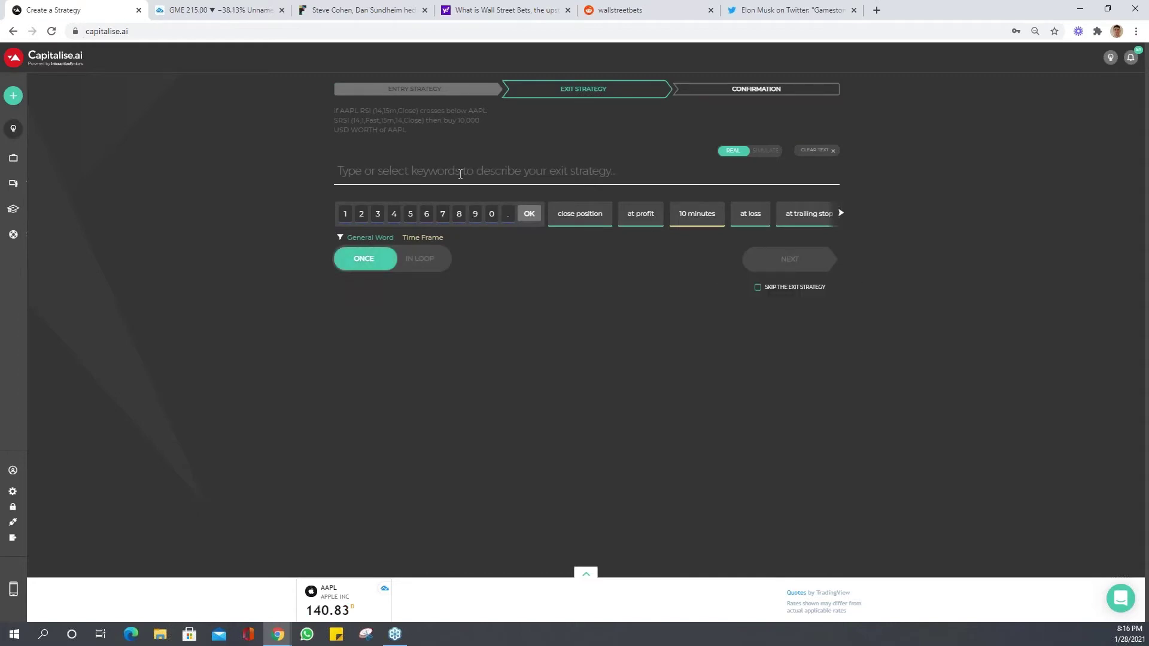
type("close position")
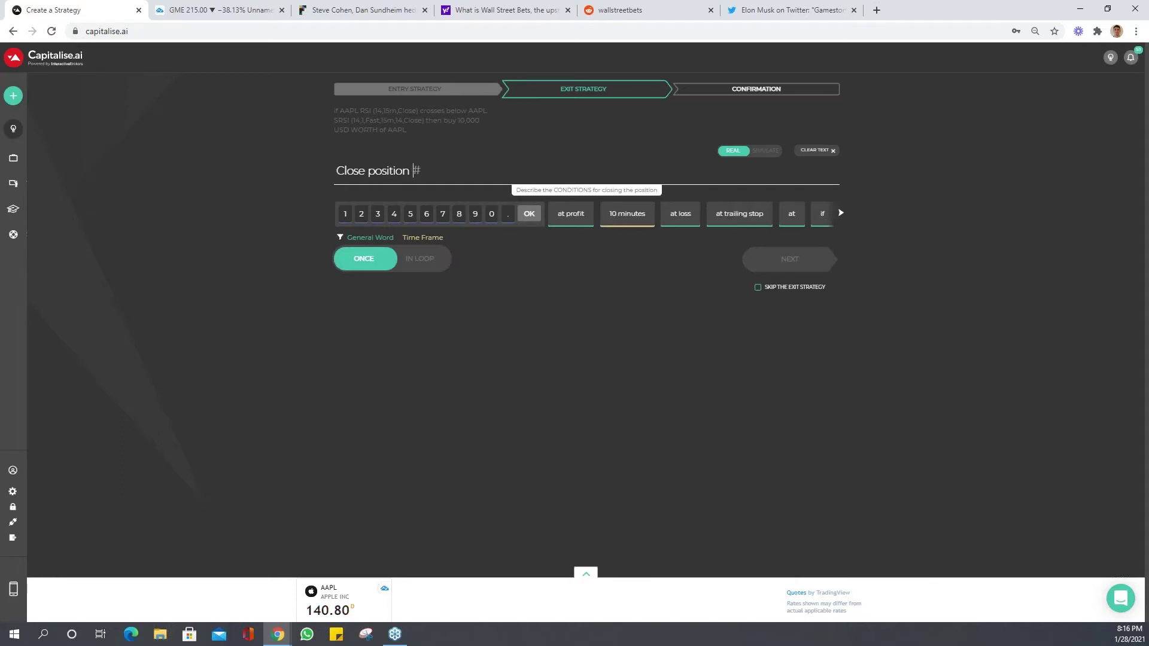
type("at trailing stop")
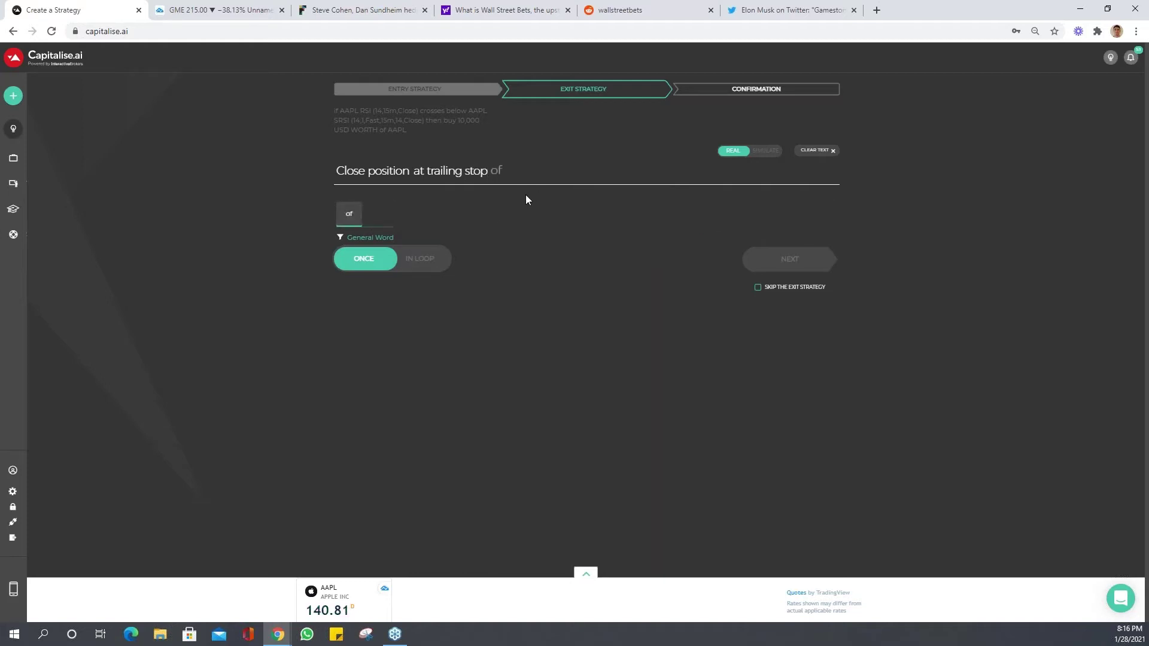
type(" of 1%")
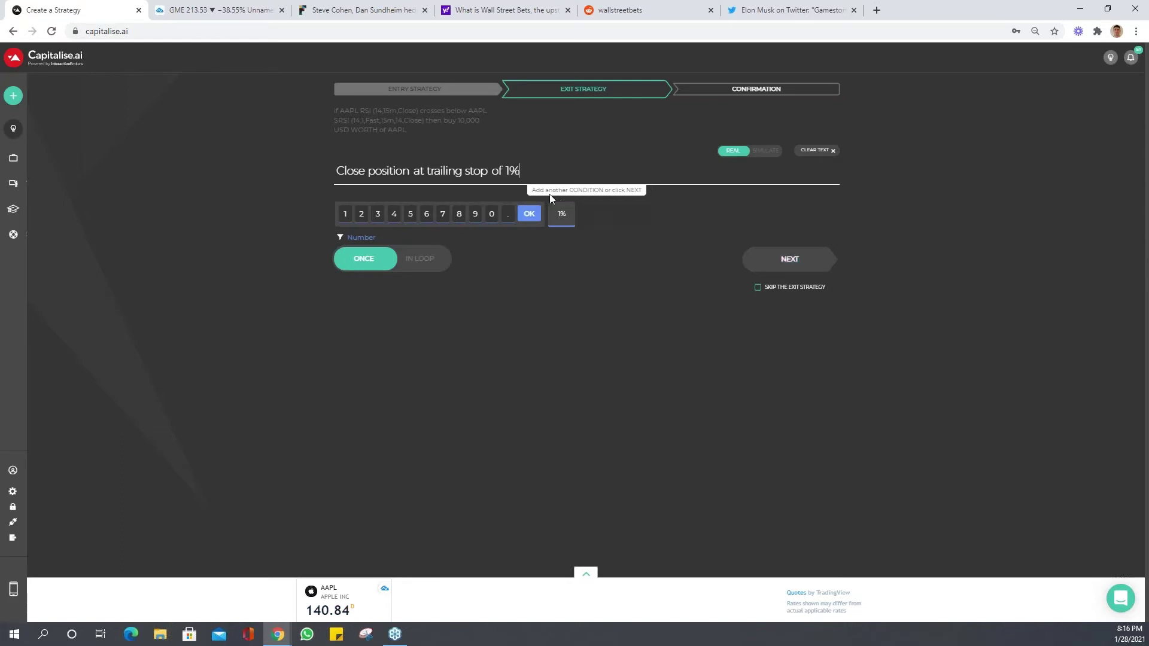
left_click(785, 259)
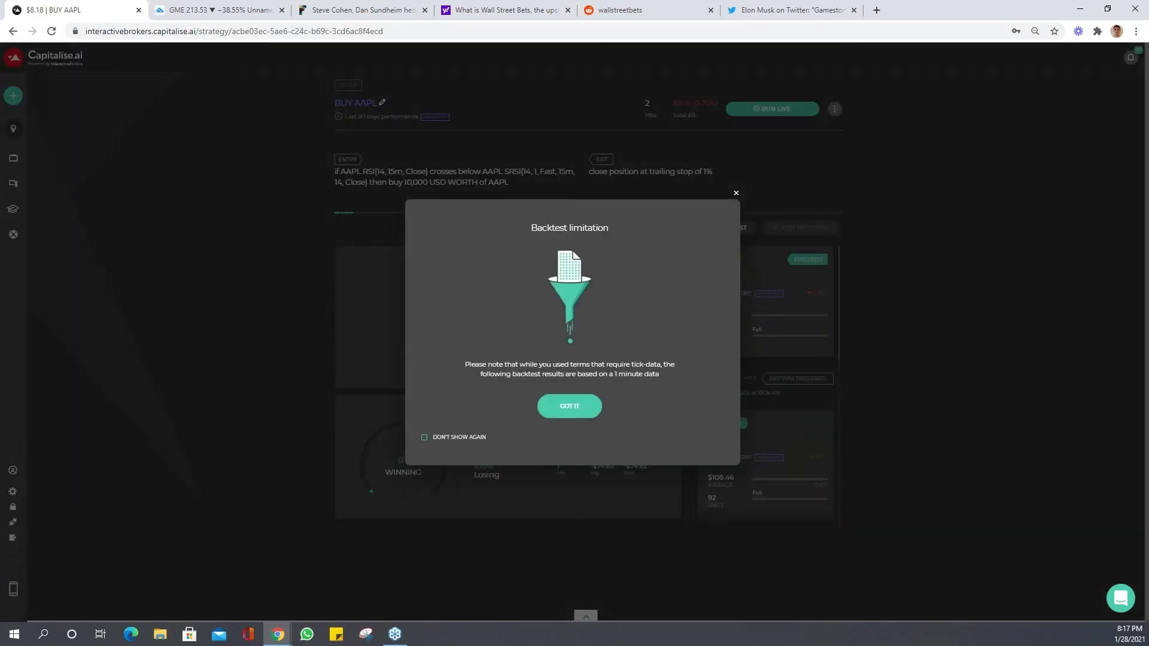
Dismiss the backtest limitation notice and bring up the strategy's options menu
left_click(591, 409)
left_click(835, 109)
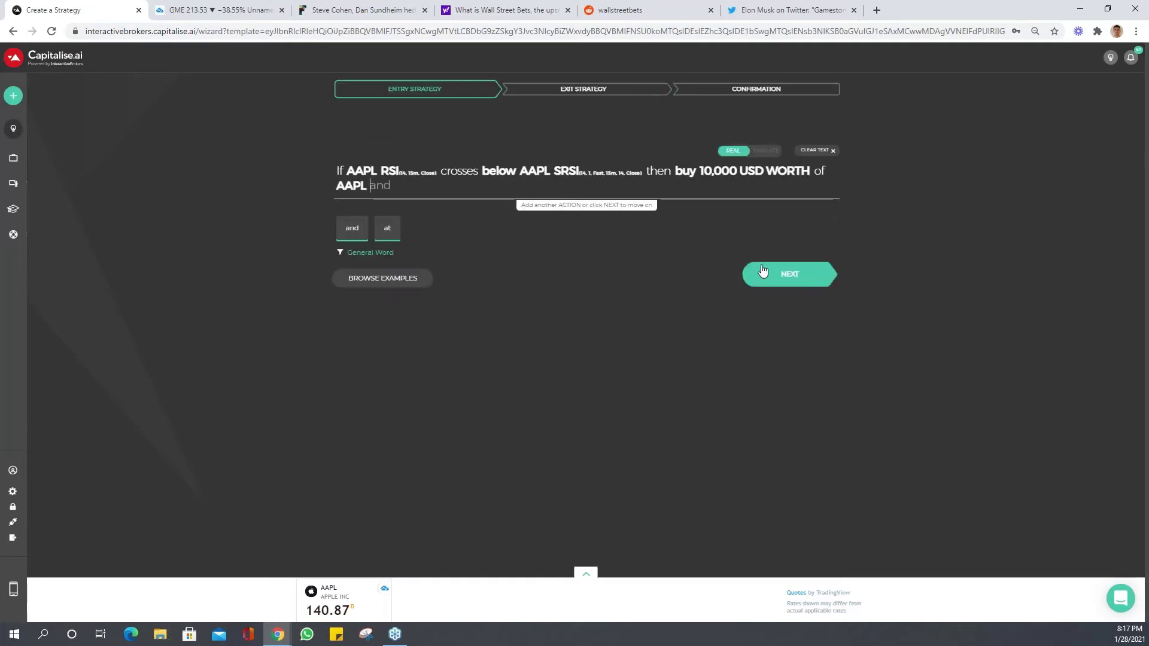
Change the exit trailing stop from 1% to 2% and continue to confirmation
left_click(787, 276)
left_click(513, 171)
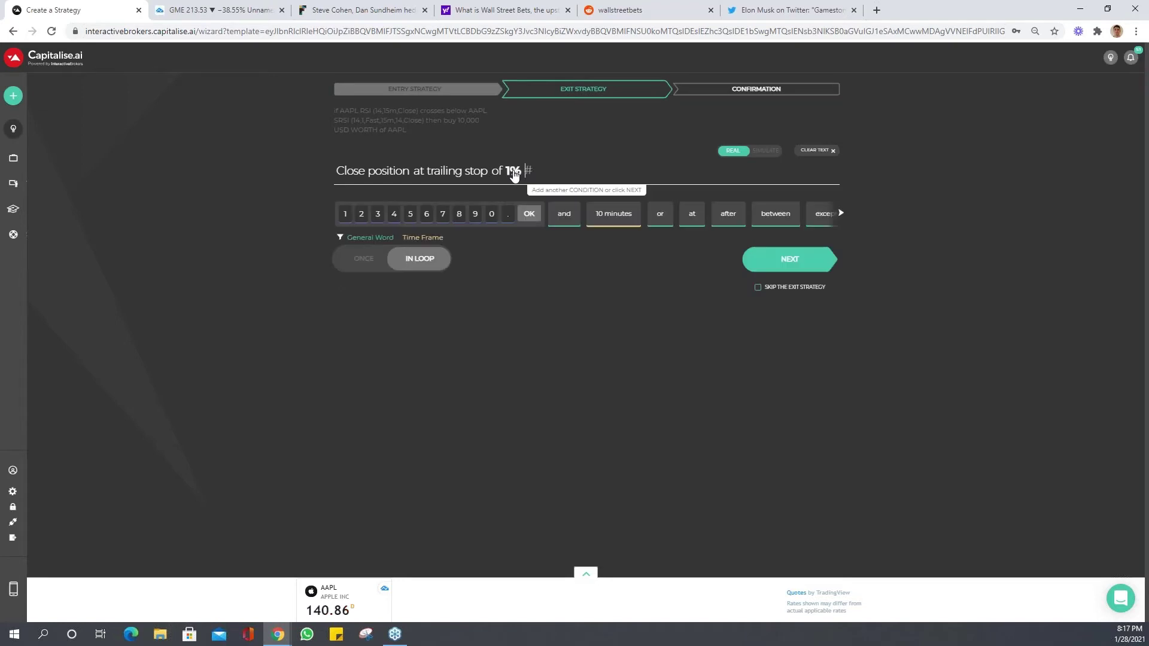
type("2")
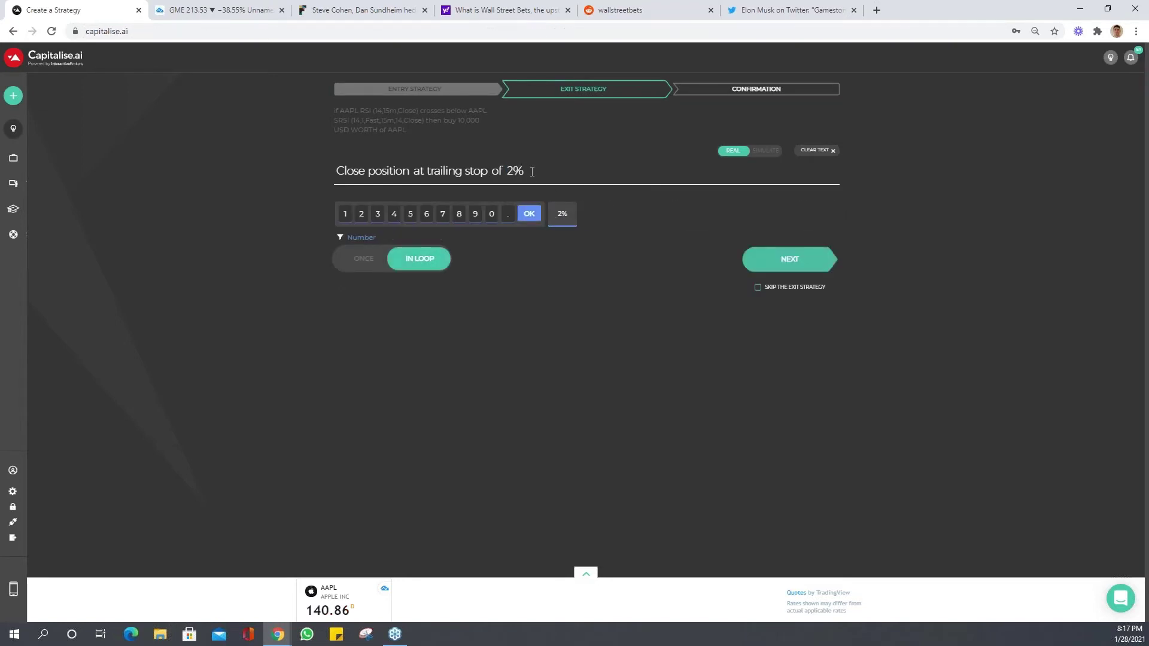
left_click(790, 259)
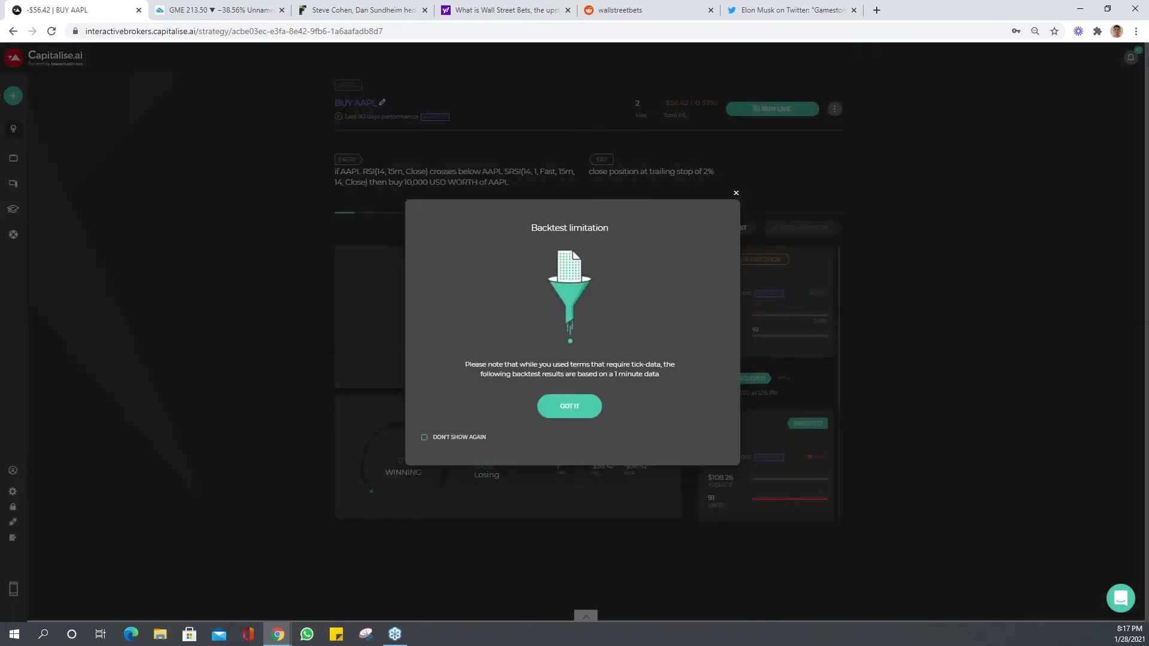
Dismiss the data notice, view the backtests list, and bring up the 2% AAPL backtest's options
left_click(579, 409)
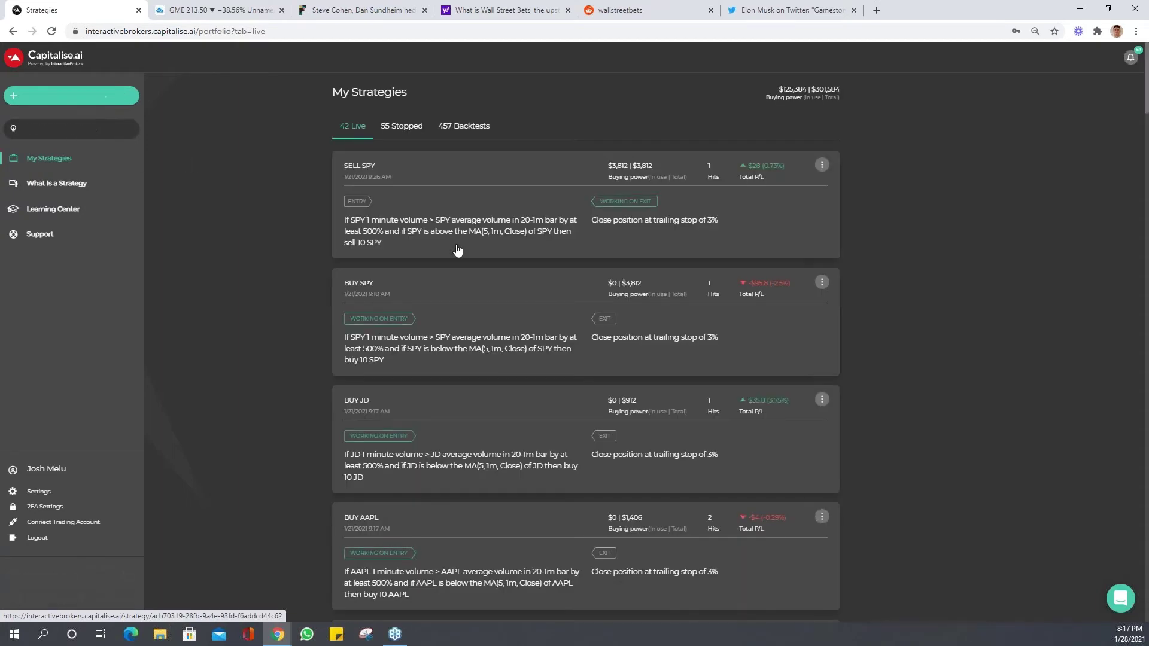
left_click(441, 140)
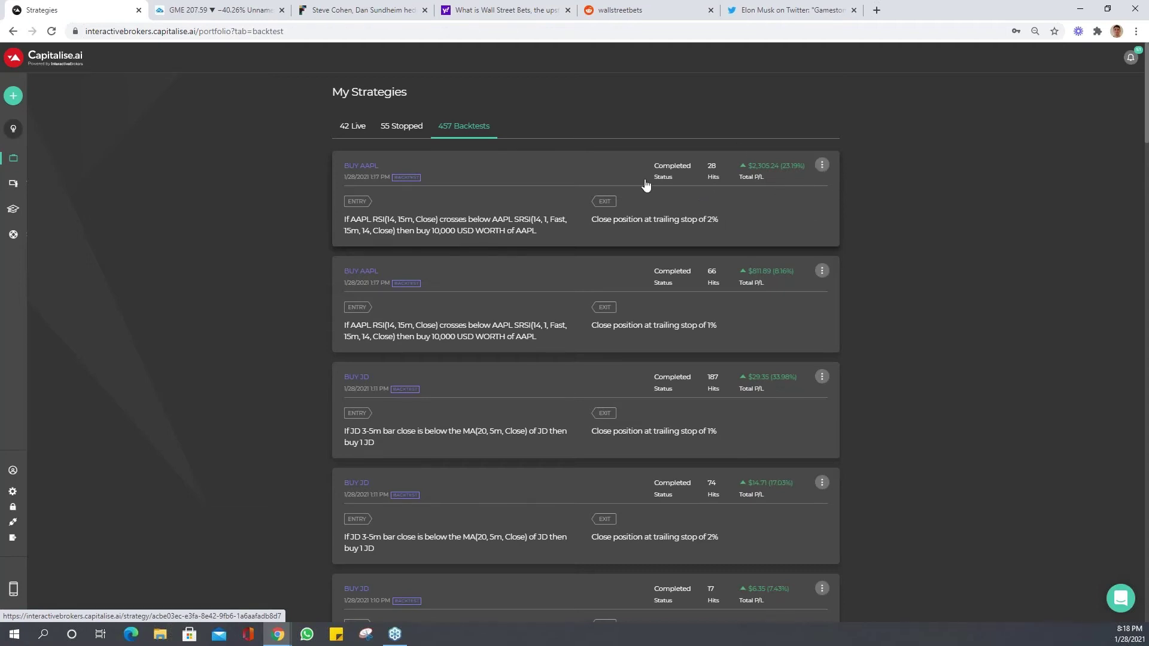
left_click(822, 166)
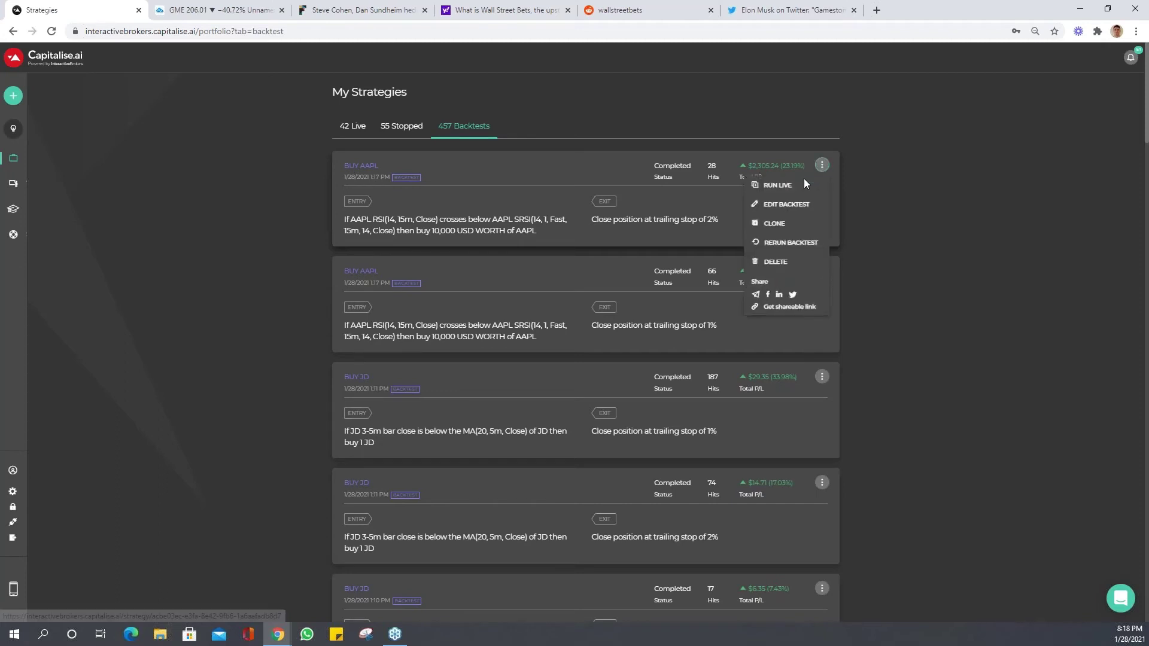
Clone the 2% AAPL strategy and switch the RSI and SRSI tickers to TSLA
left_click(782, 227)
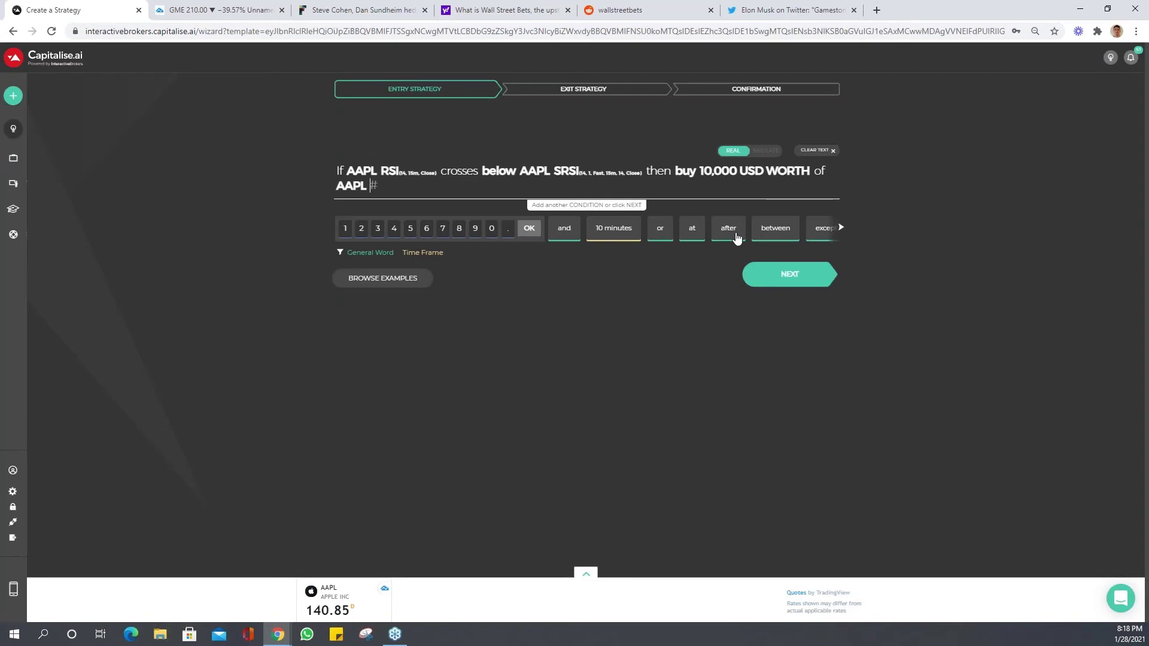
left_click(371, 175)
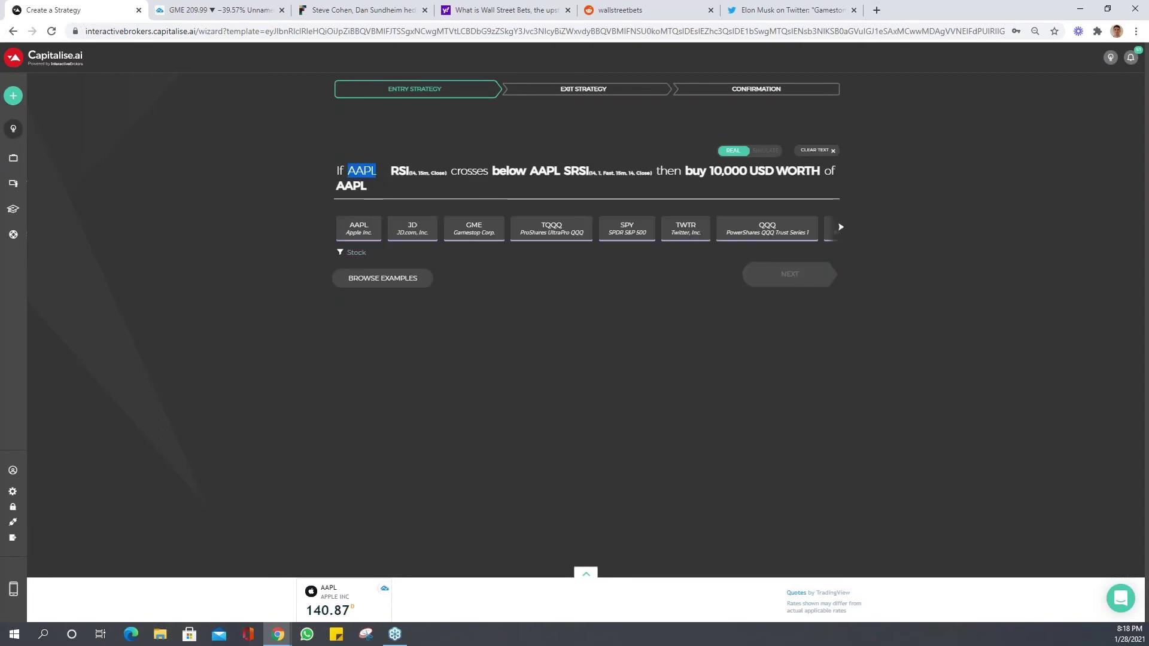
type("ts")
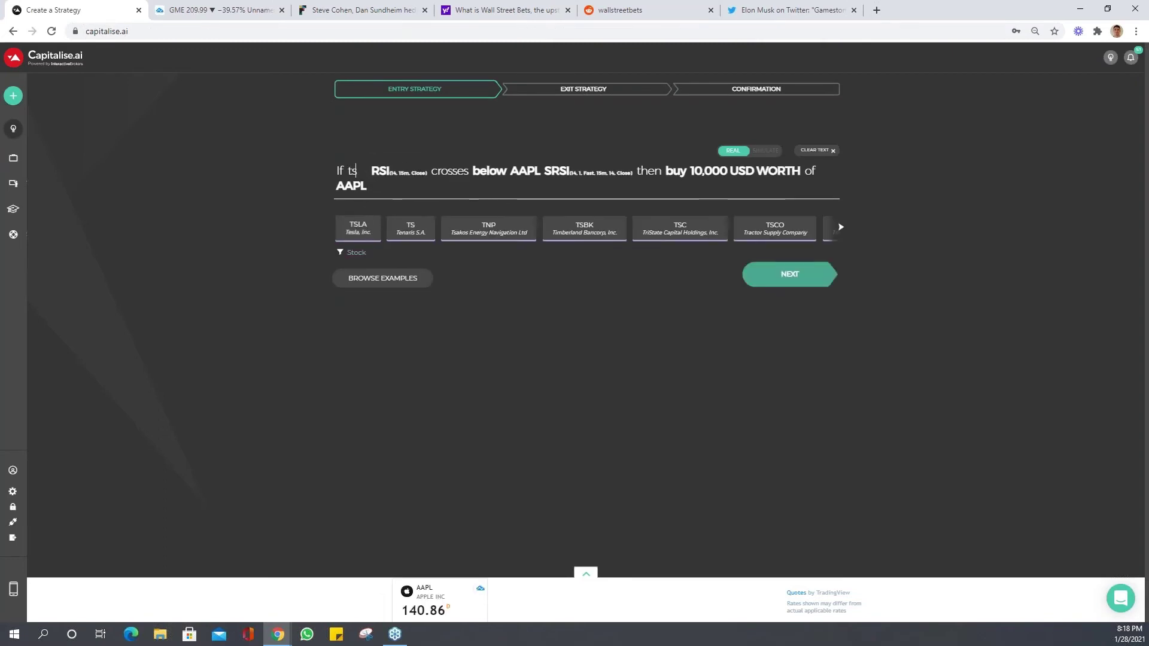
left_click(358, 228)
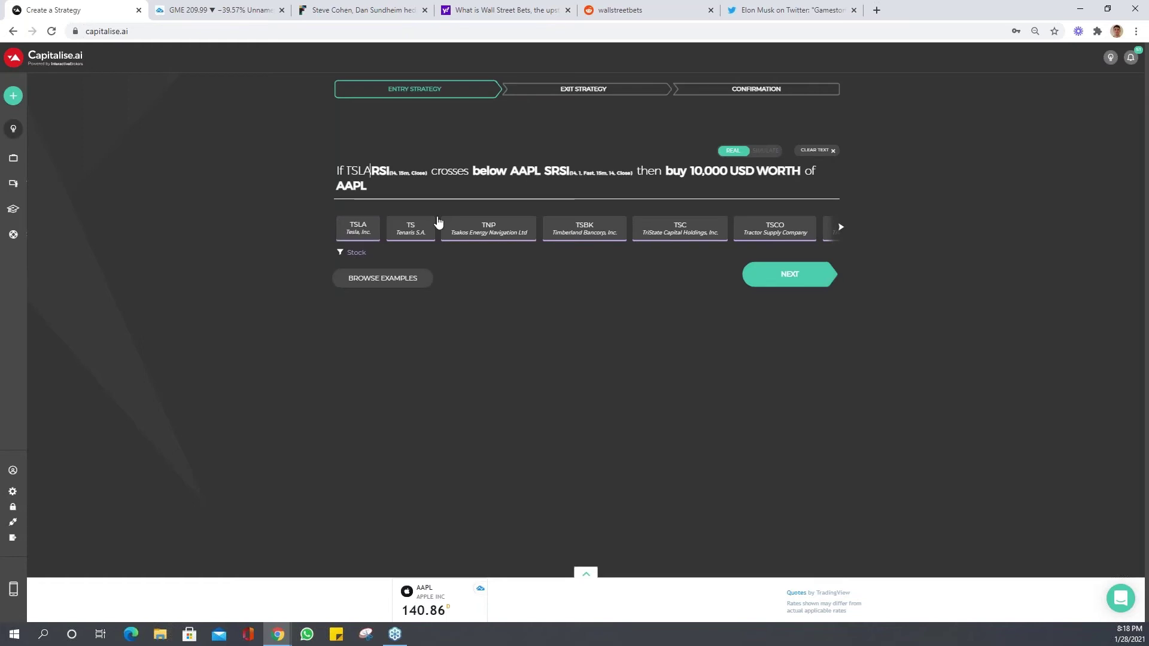
left_click(532, 170)
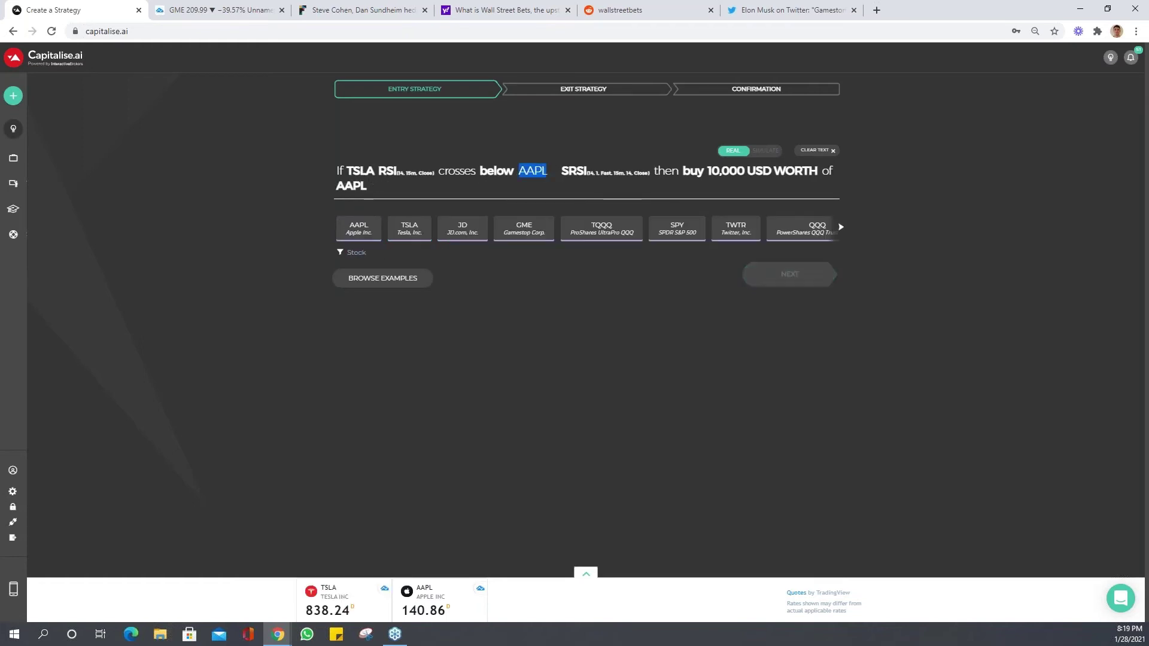
type("ts")
left_click(358, 228)
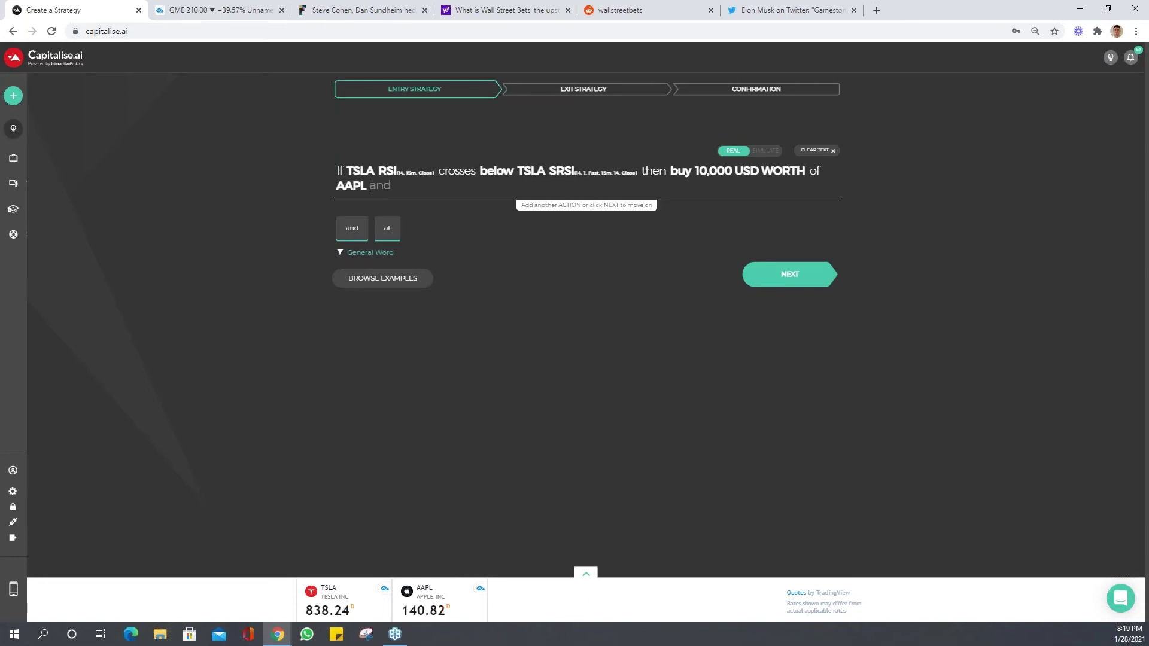
Make TSLA the stock to buy and advance past the 2% trailing-stop exit to confirmation
left_click(351, 185)
type("ts")
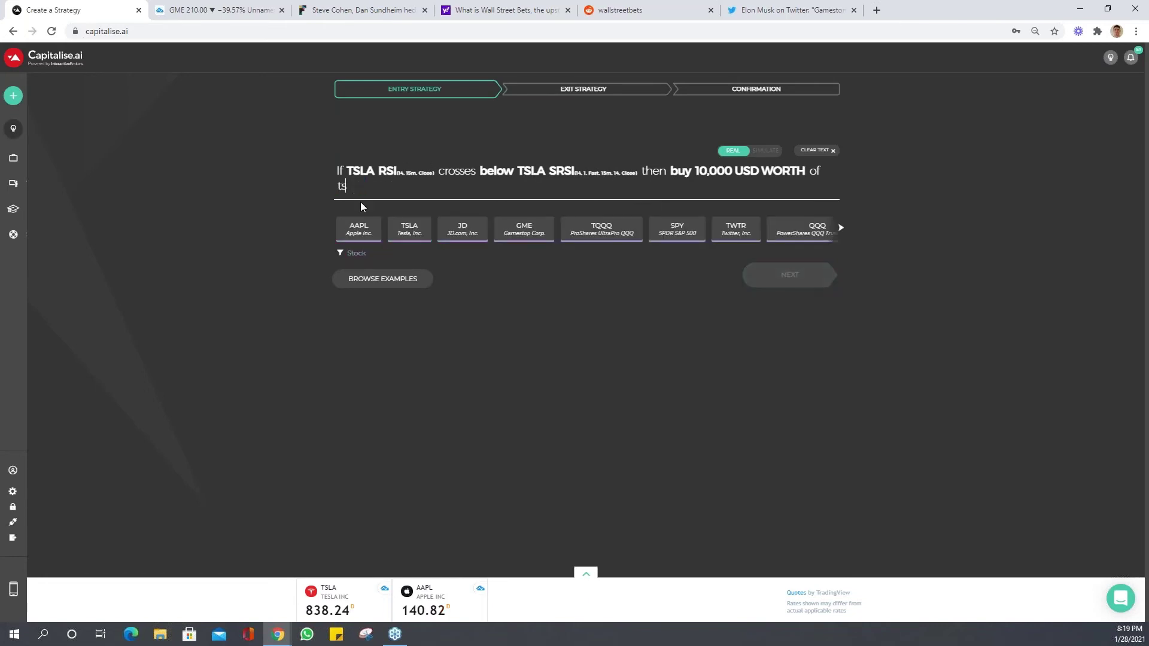
left_click(362, 225)
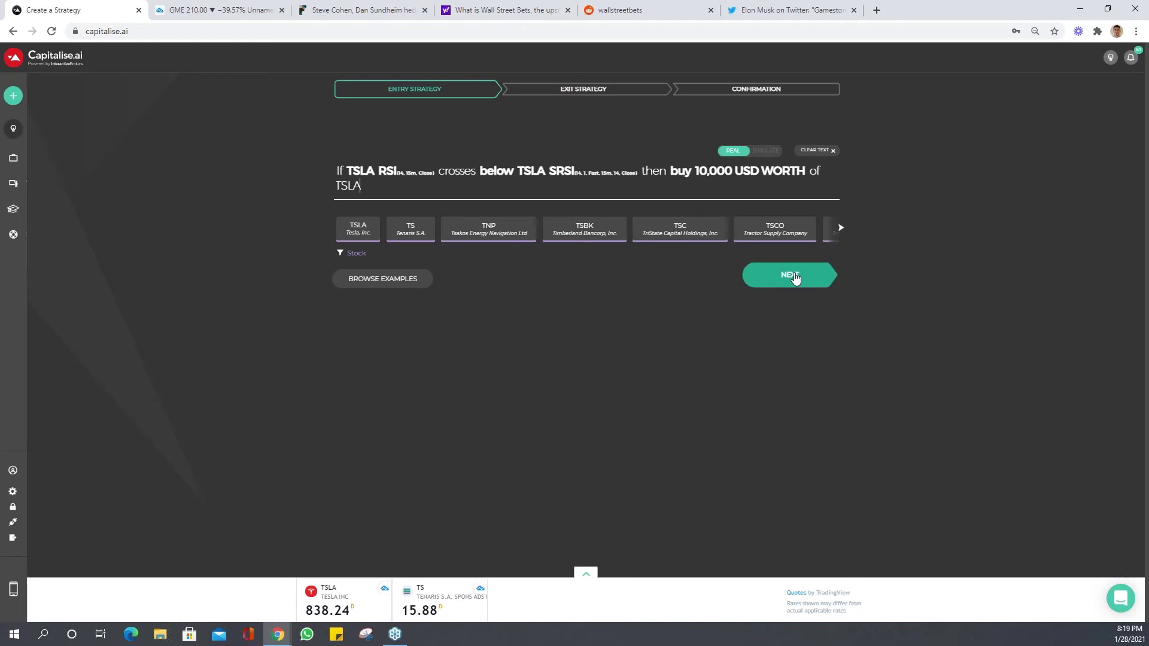
key("Return")
left_click(795, 265)
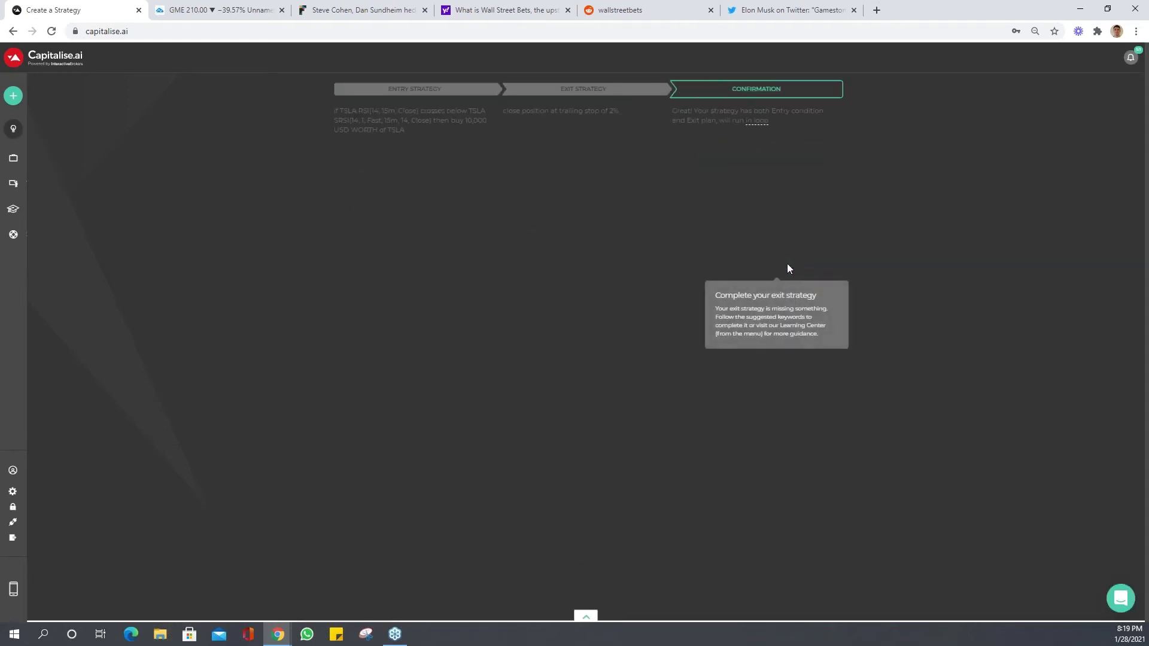
Backtest the TSLA strategy (52 hits, $3,602.84 P/L) and bring up its backtest options
left_click(655, 437)
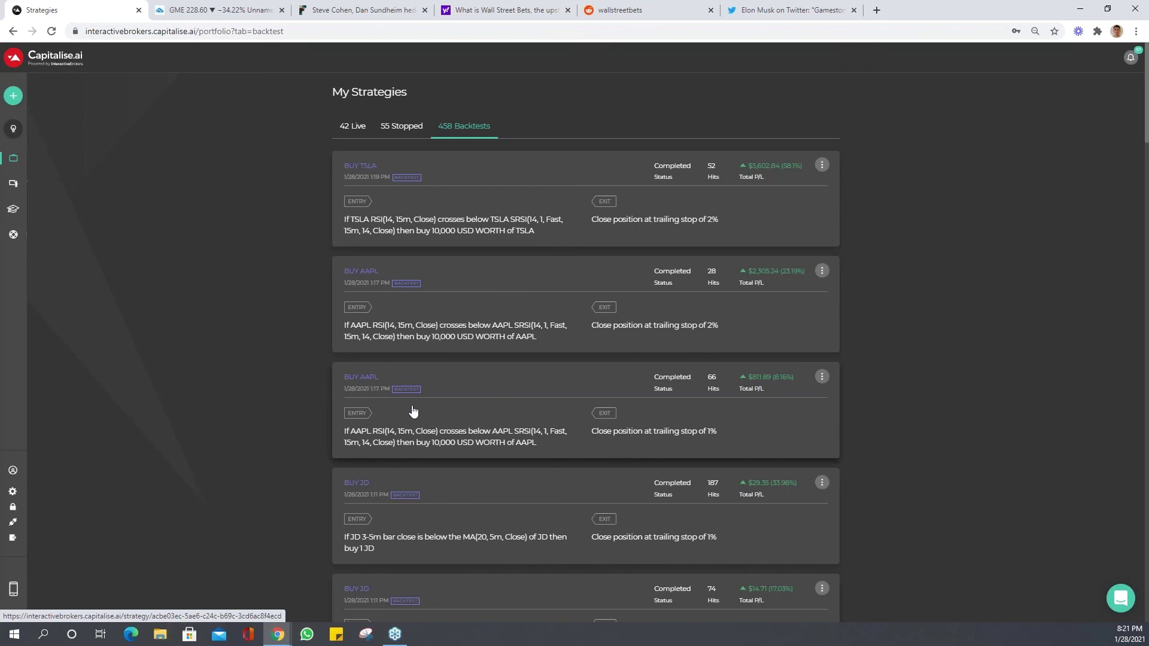
left_click(822, 168)
Clone the TSLA strategy and replace the RSI, SRSI and buy tickers with GME
left_click(782, 225)
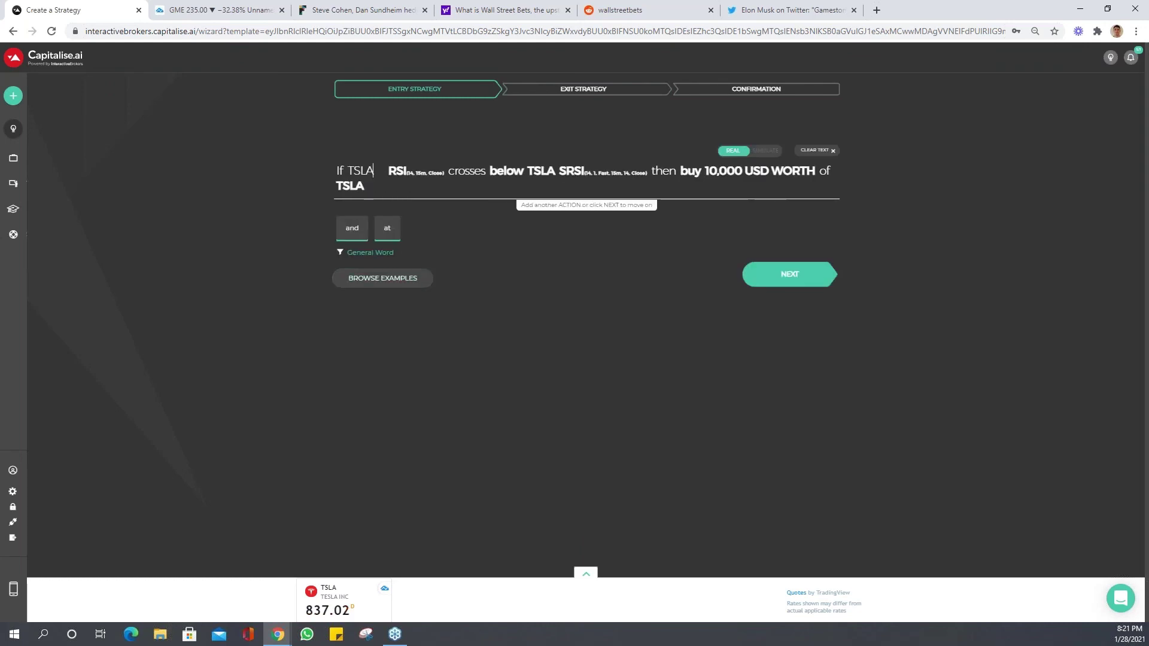
left_click(530, 234)
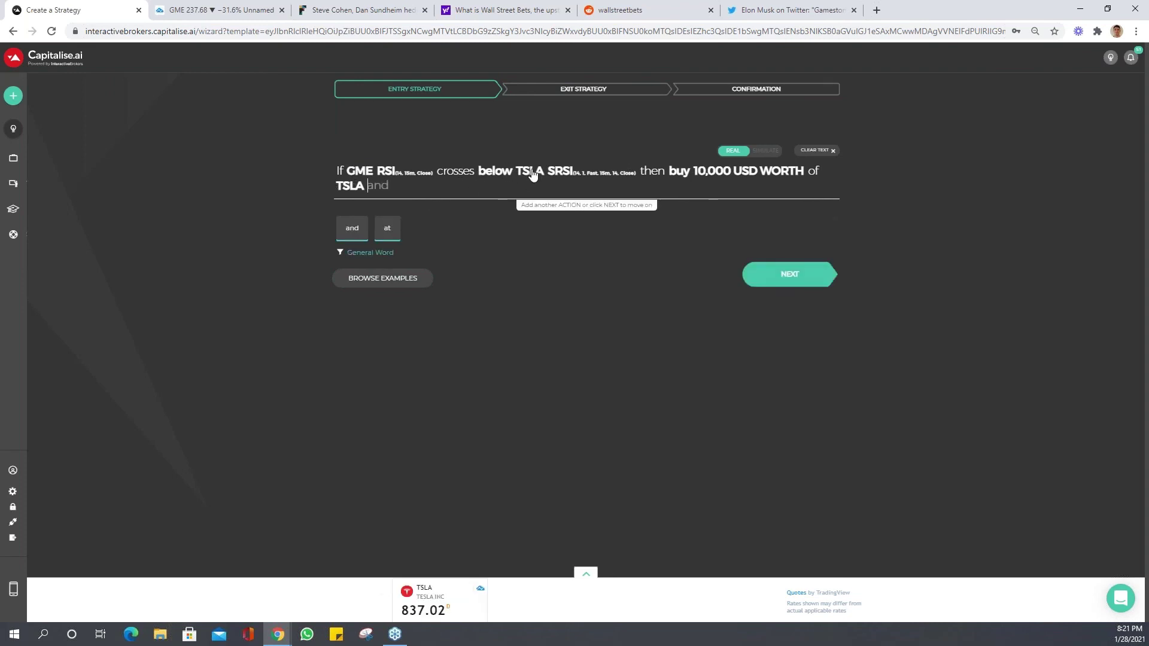
left_click(533, 174)
left_click(417, 228)
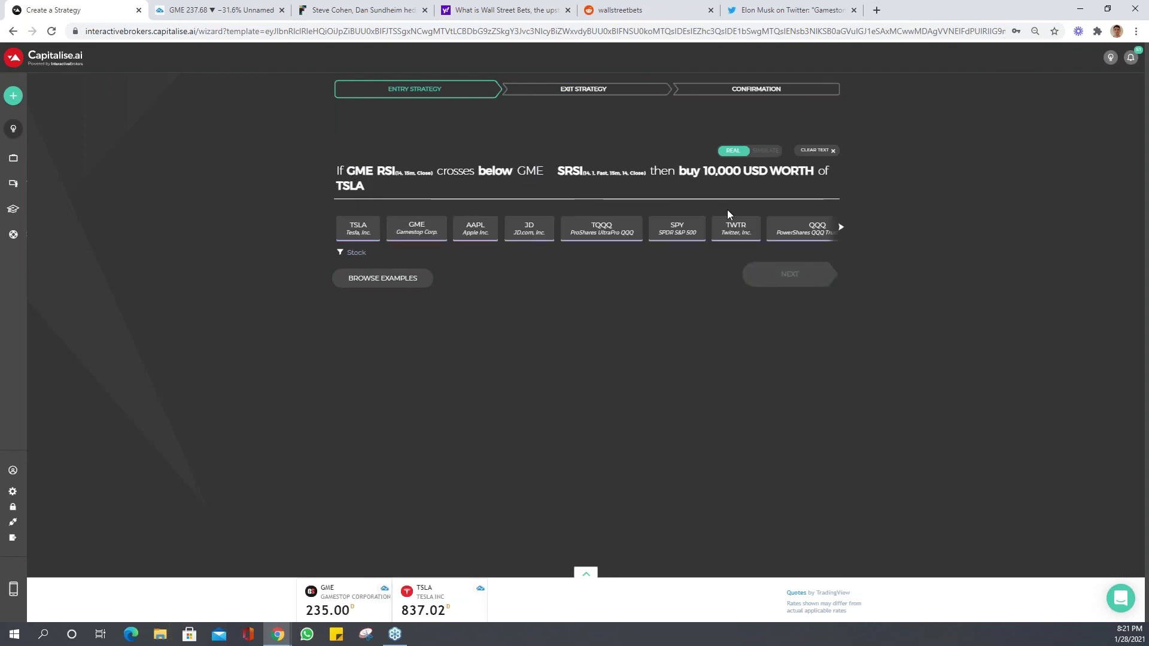
left_click(345, 187)
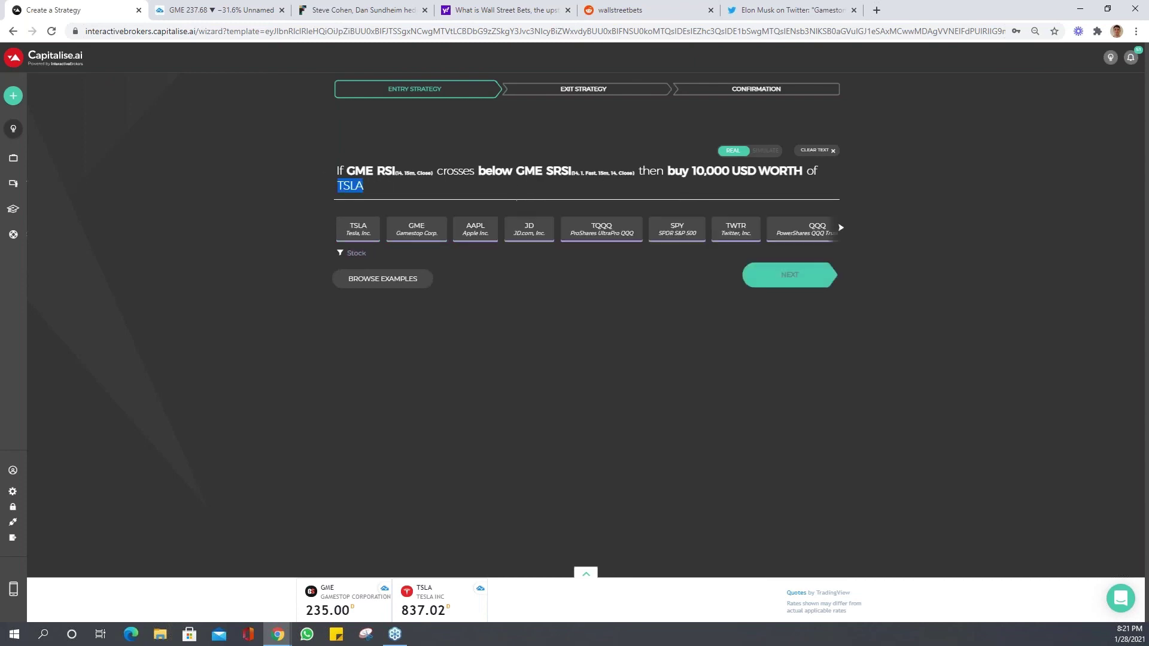
left_click(419, 231)
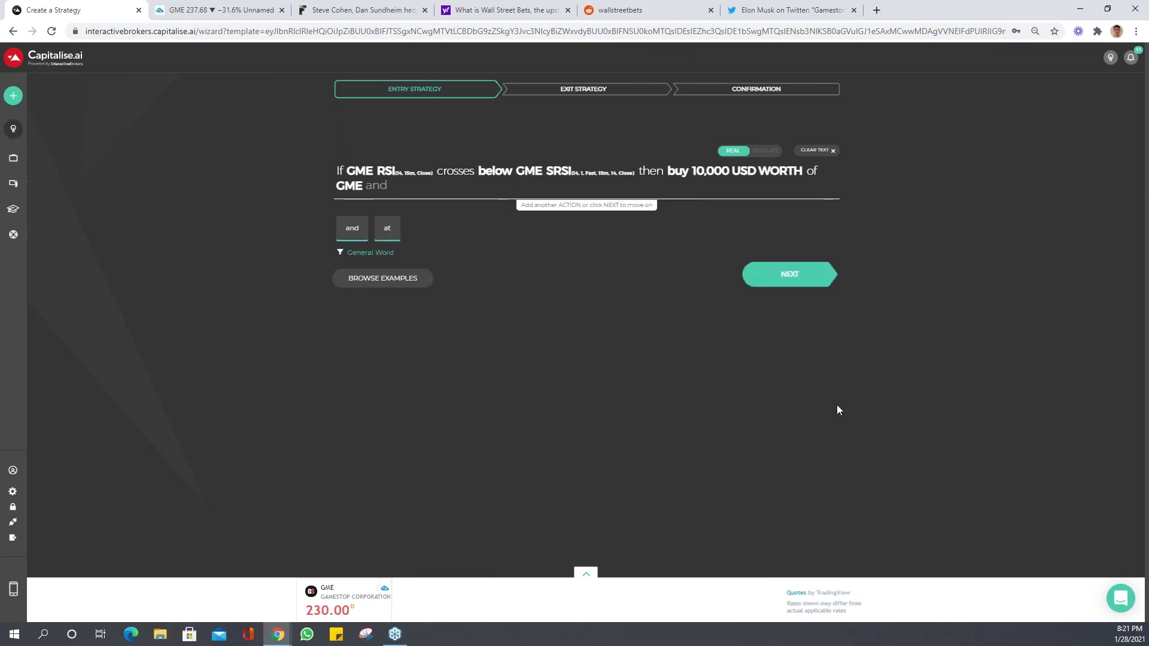